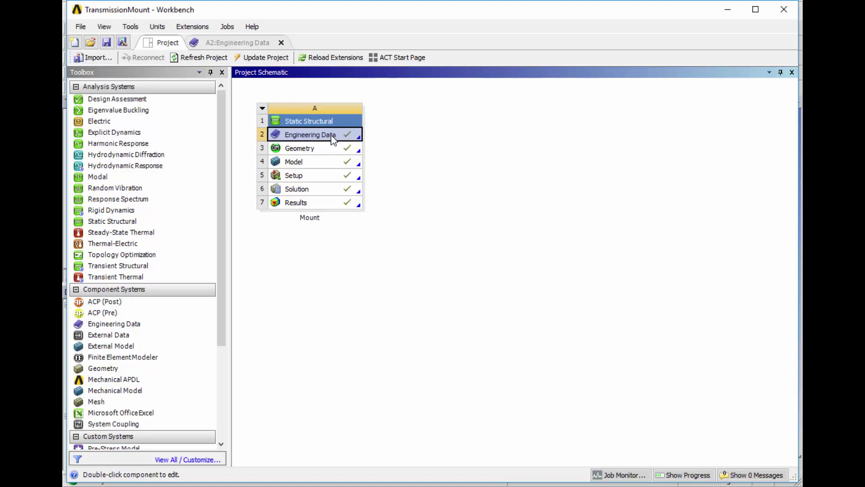
Review the engineering data material properties, then return to the project schematic.
right_click(332, 139)
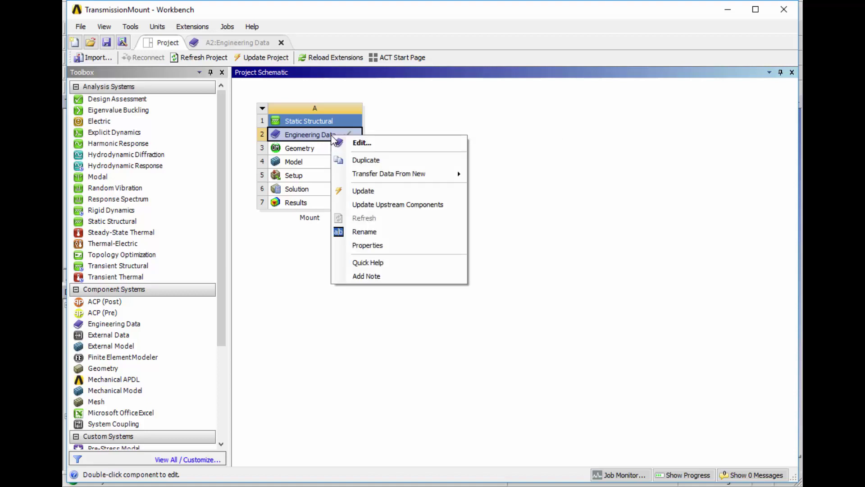
left_click(342, 143)
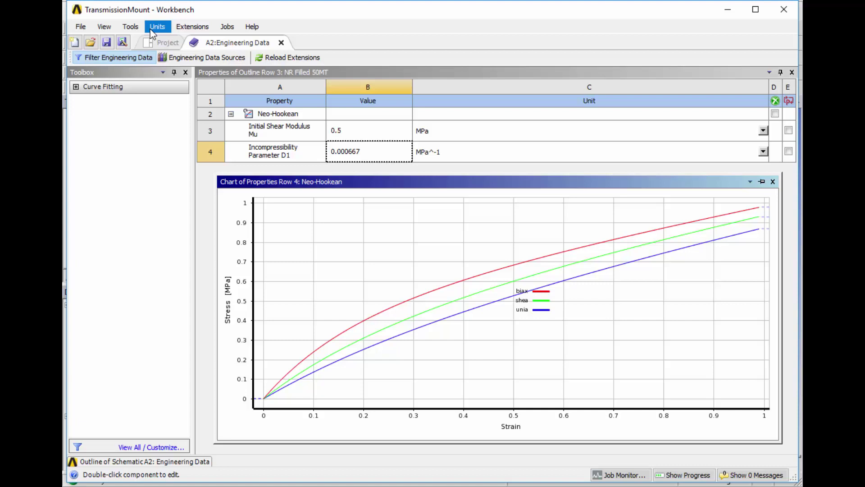
left_click(155, 41)
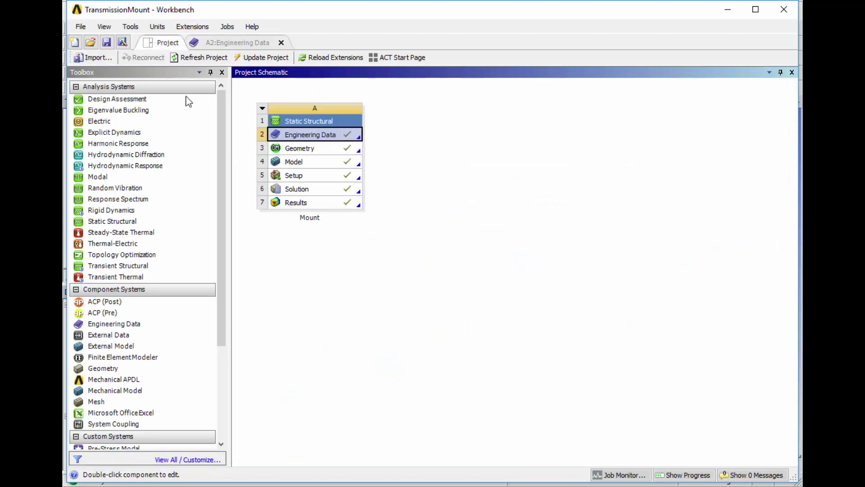
Open the mount geometry and inspect the RubberMount, Bracket and Plate bodies.
left_click(288, 149)
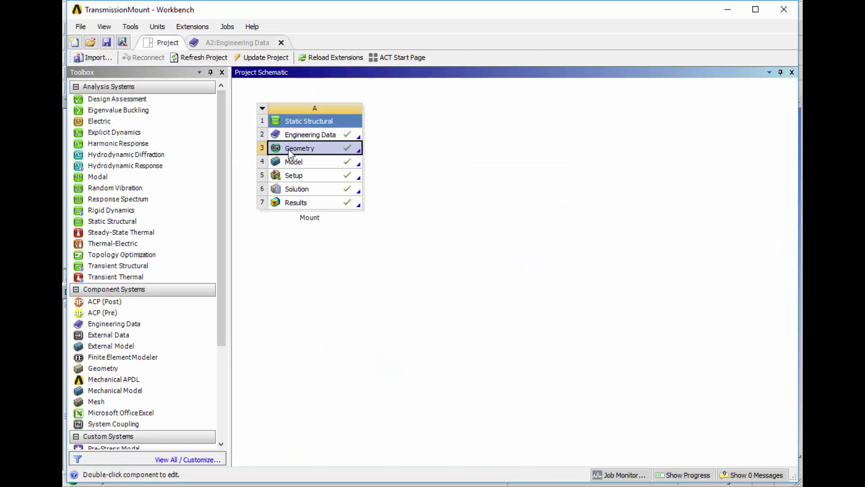
right_click(315, 163)
left_click(320, 157)
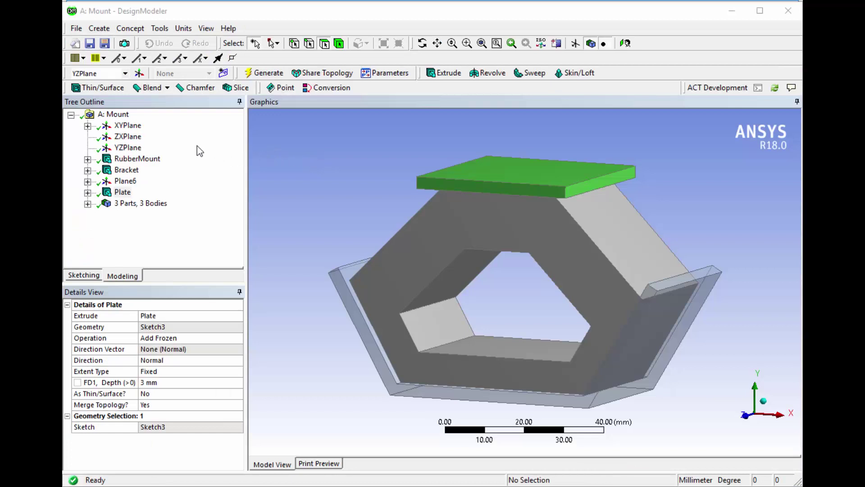
left_click(138, 159)
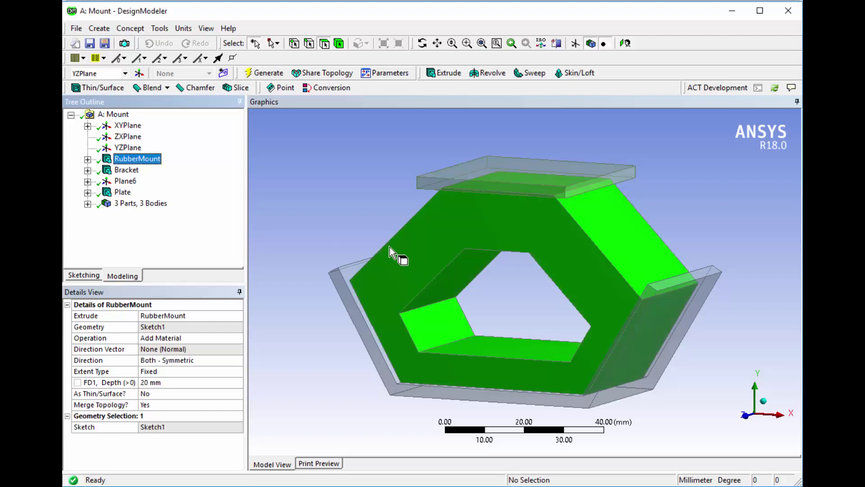
left_click(126, 169)
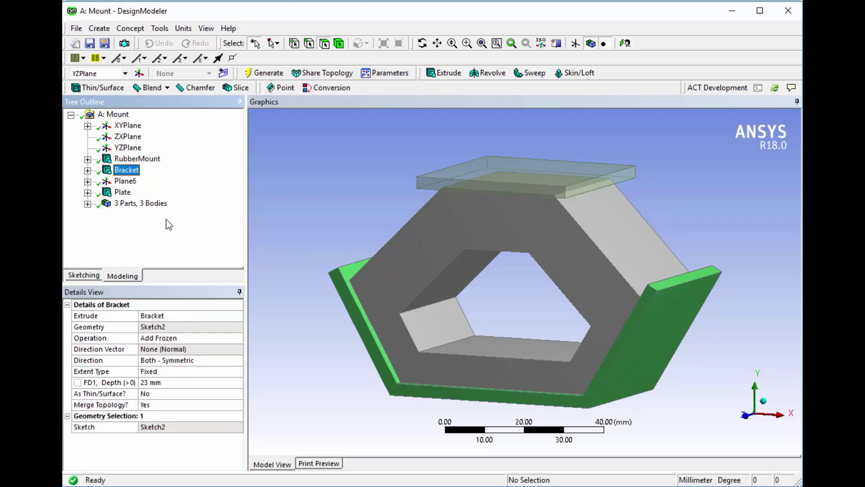
left_click(120, 193)
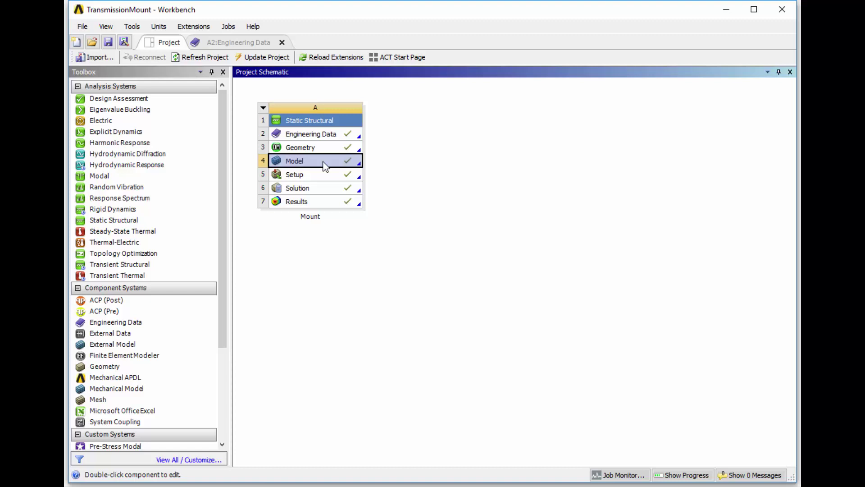
Open the model in Mechanical and view both contact regions and the mesh.
right_click(324, 167)
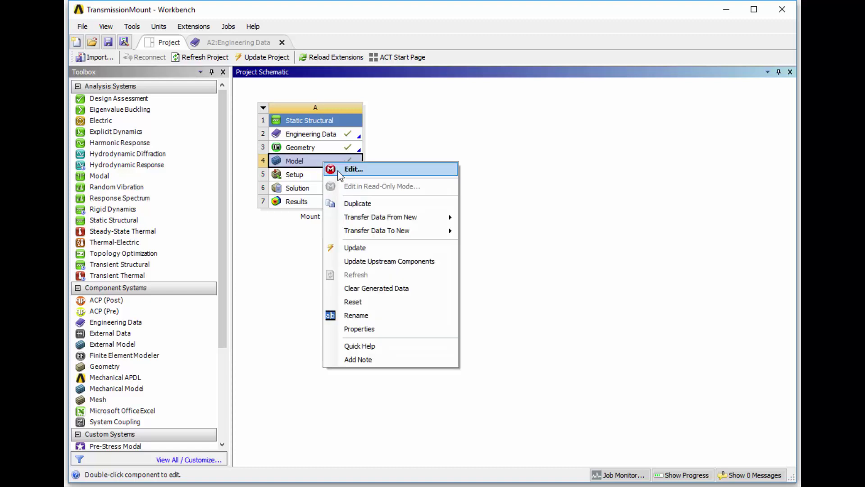
left_click(337, 170)
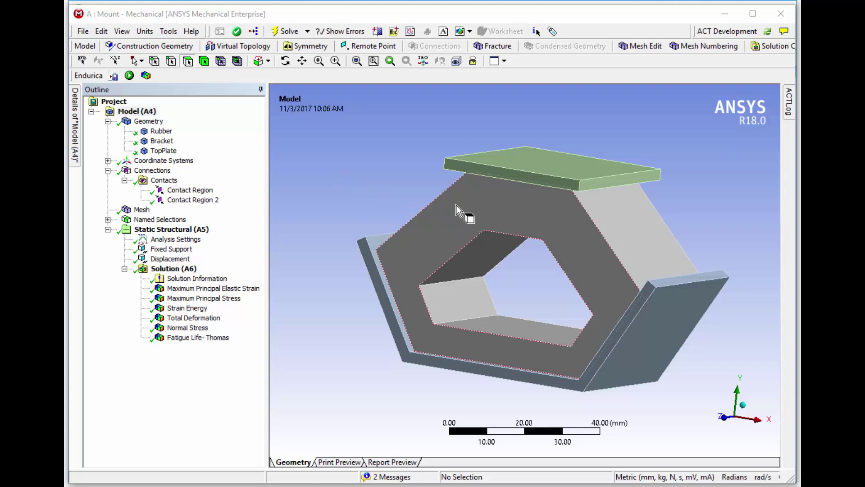
left_click(177, 192)
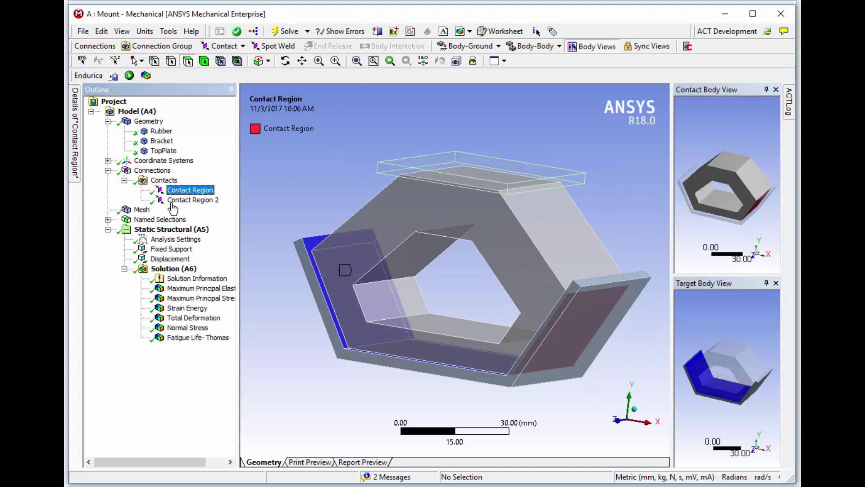
left_click(172, 202)
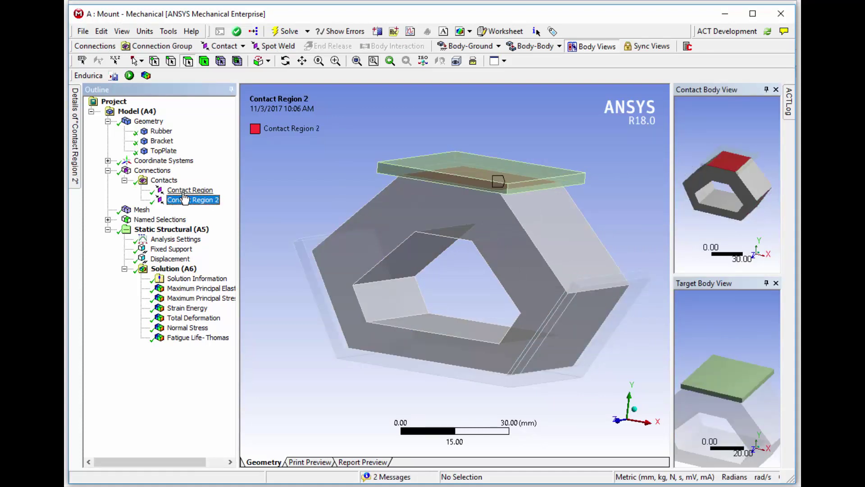
left_click(141, 211)
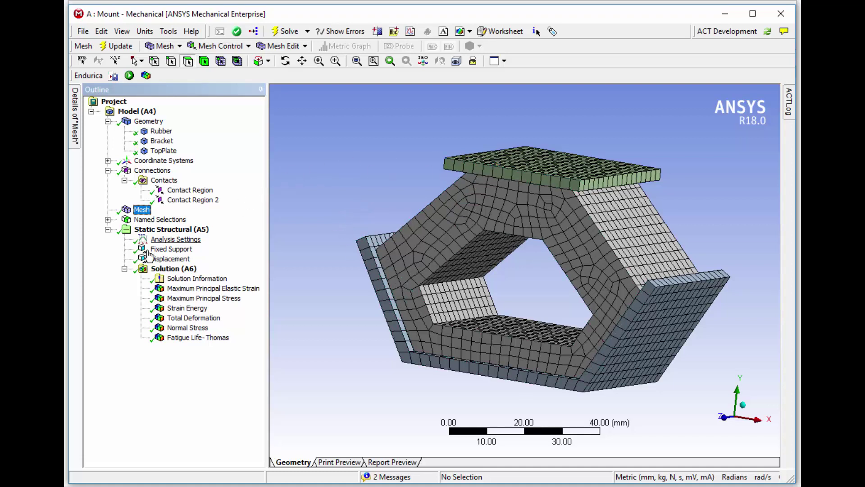
Inspect the bracket's fixed support and the top plate's displacement time history.
left_click(169, 249)
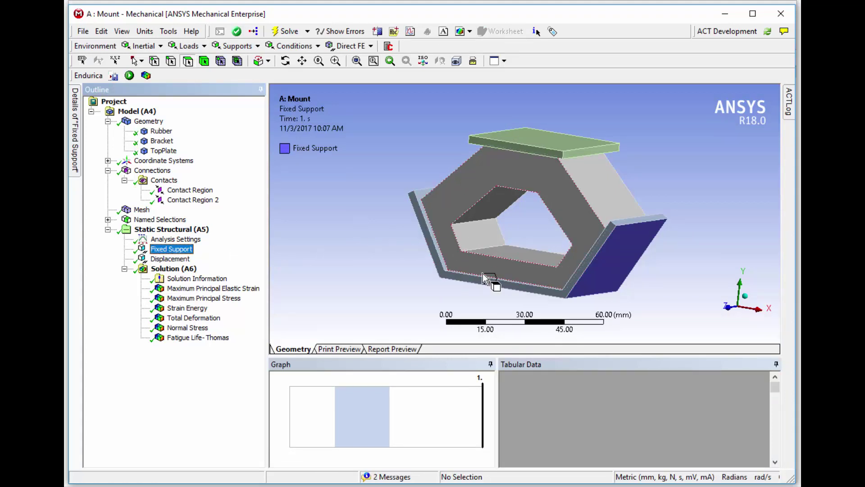
mouse_move(484, 271)
middle_mouse_down()
mouse_move(503, 231)
mouse_move(482, 272)
middle_mouse_up()
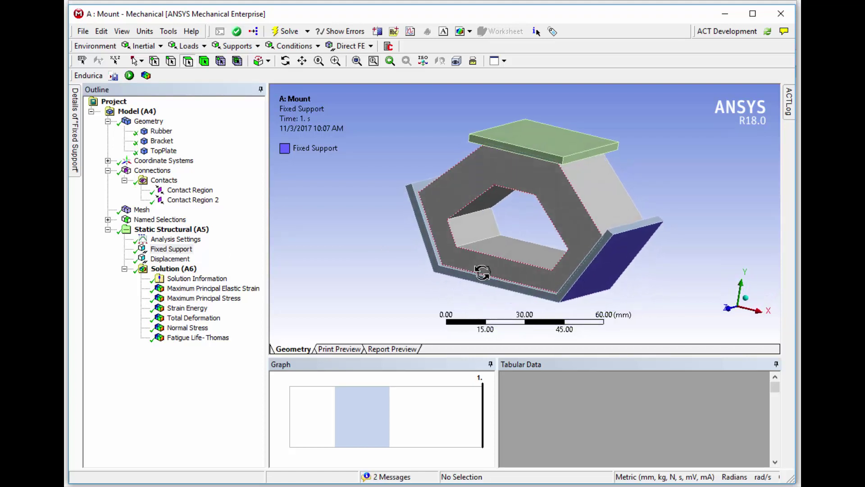
left_click(172, 259)
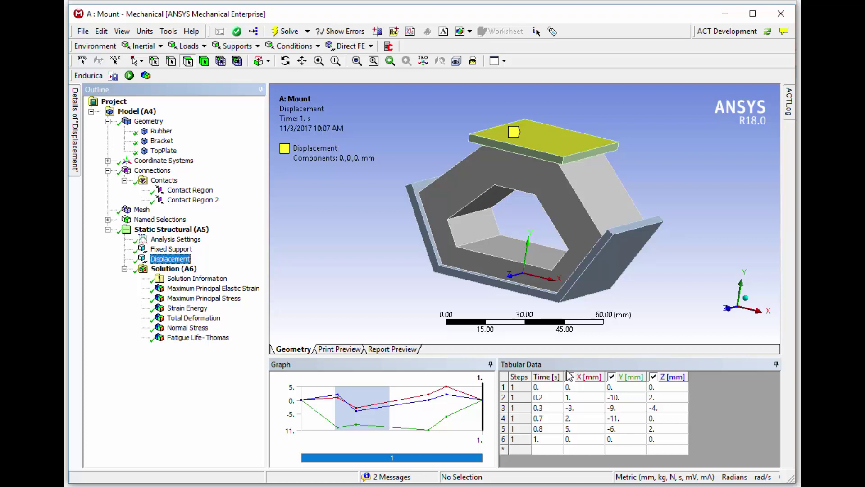
mouse_move(390, 406)
left_mouse_down()
mouse_move(462, 399)
mouse_move(464, 390)
mouse_move(415, 379)
left_mouse_up()
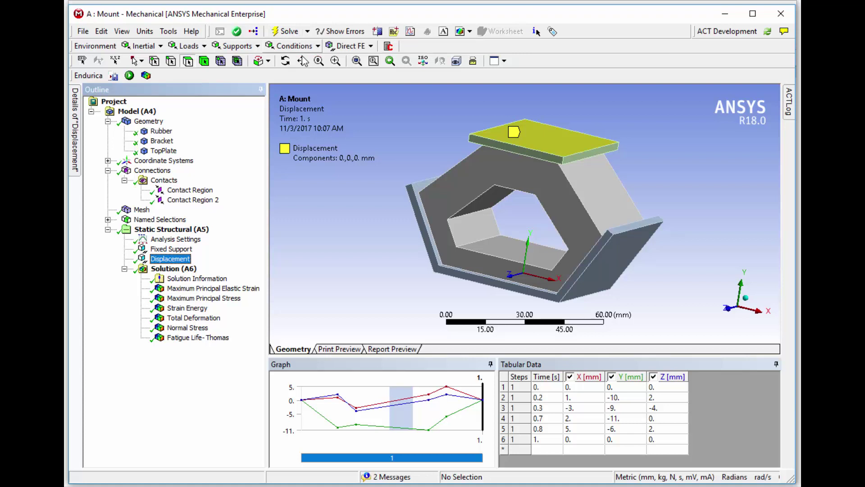
Display the Maximum Principal Elastic Strain result and animate it through the load history.
left_click(200, 295)
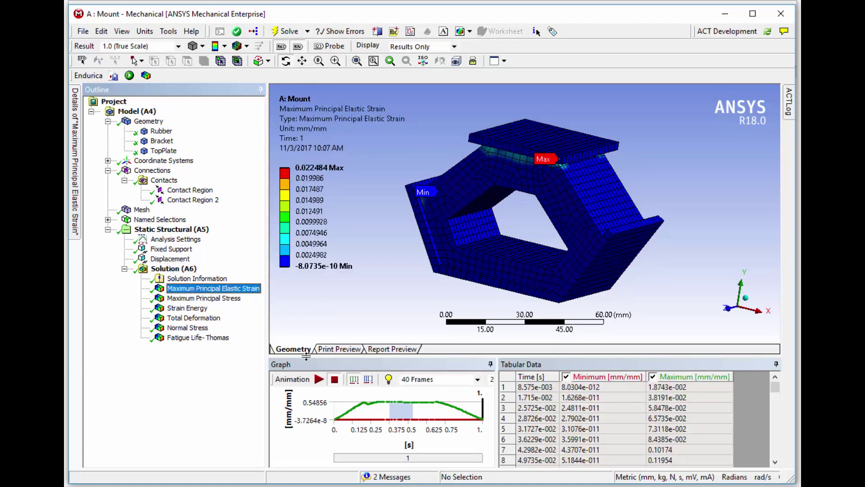
left_click(321, 382)
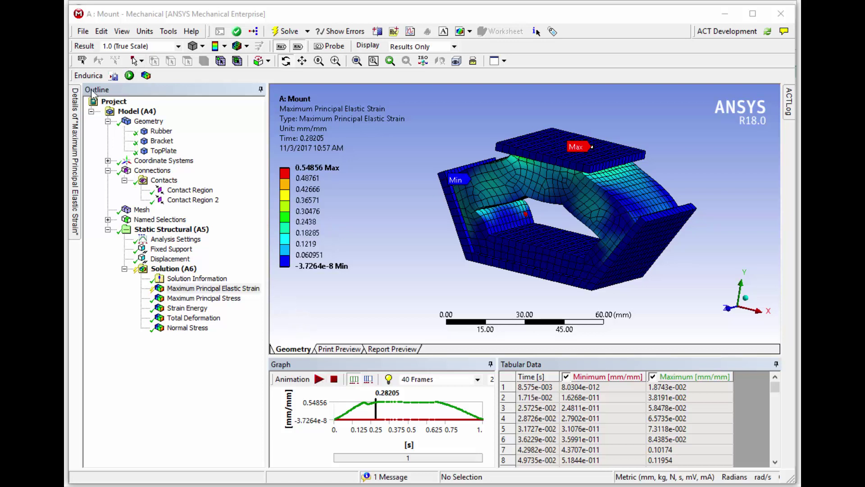
In the Endurica export dialog, include the rubber element set and Static Structural results.
left_click(113, 78)
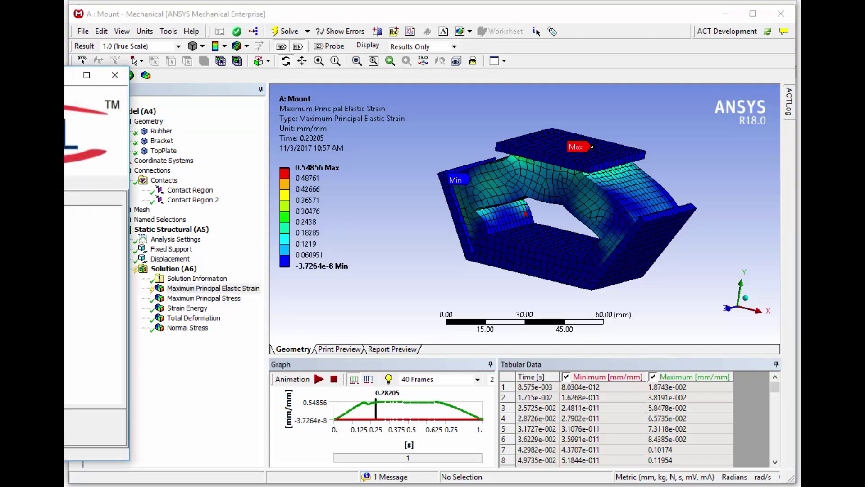
mouse_move(102, 79)
left_mouse_down()
mouse_move(352, 82)
mouse_move(313, 60)
left_mouse_up()
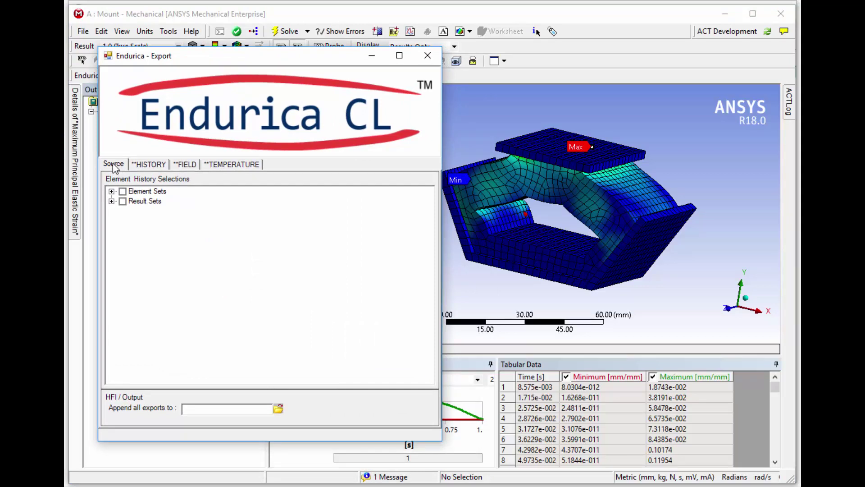
left_click(112, 192)
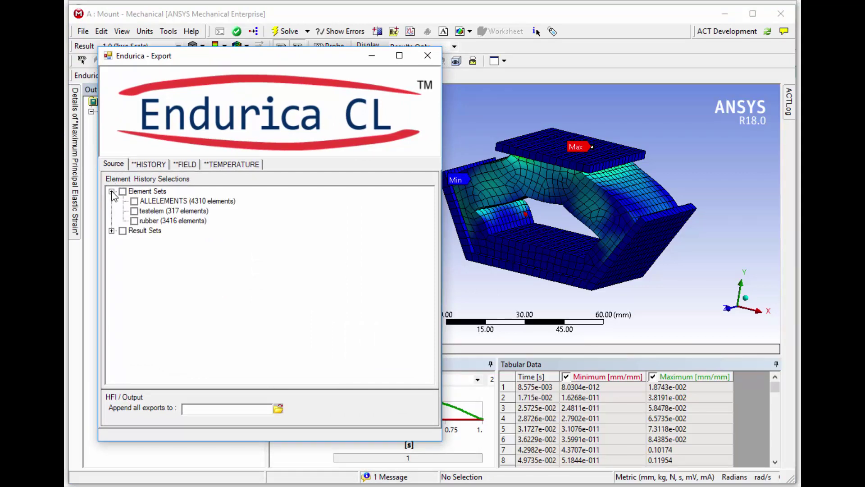
left_click(134, 221)
left_click(112, 232)
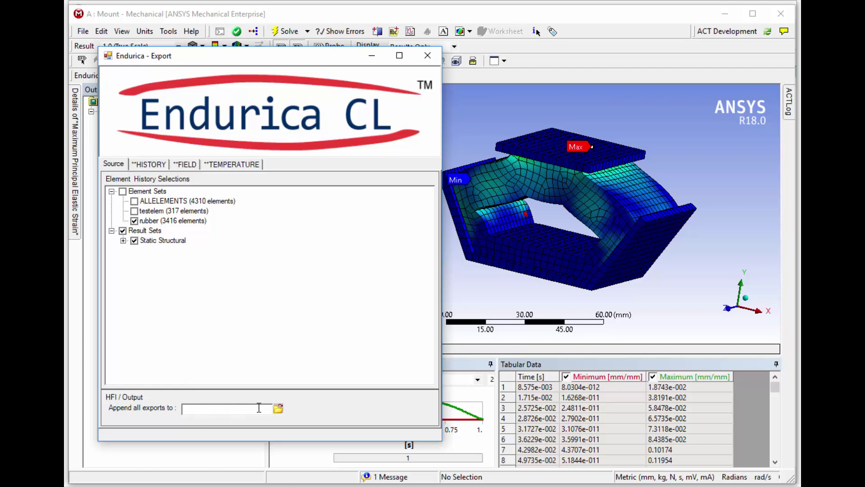
Choose TransmissionMount.hfi as the export file.
left_click(278, 409)
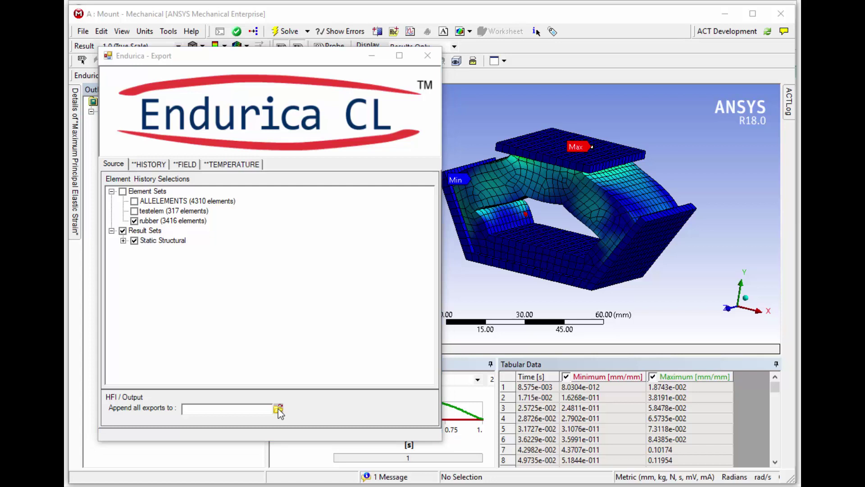
left_click(249, 154)
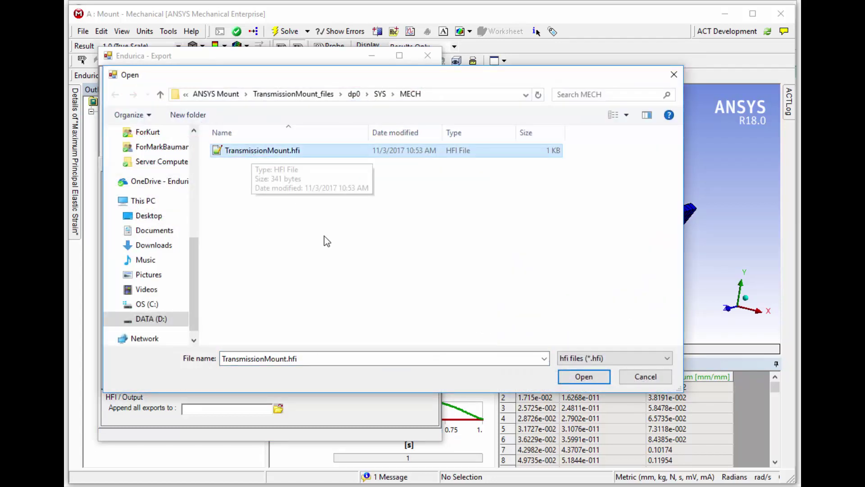
left_click(574, 379)
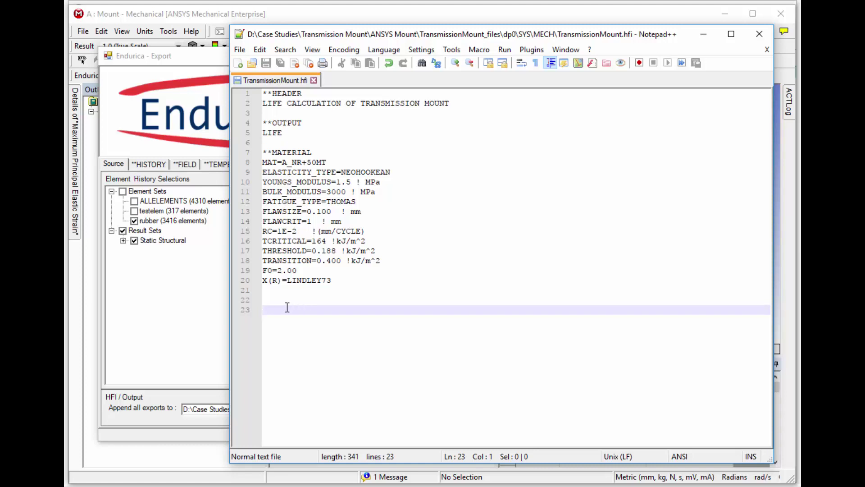
Minimize Notepad++ after checking the TransmissionMount.hfi header and material definition.
left_click(698, 35)
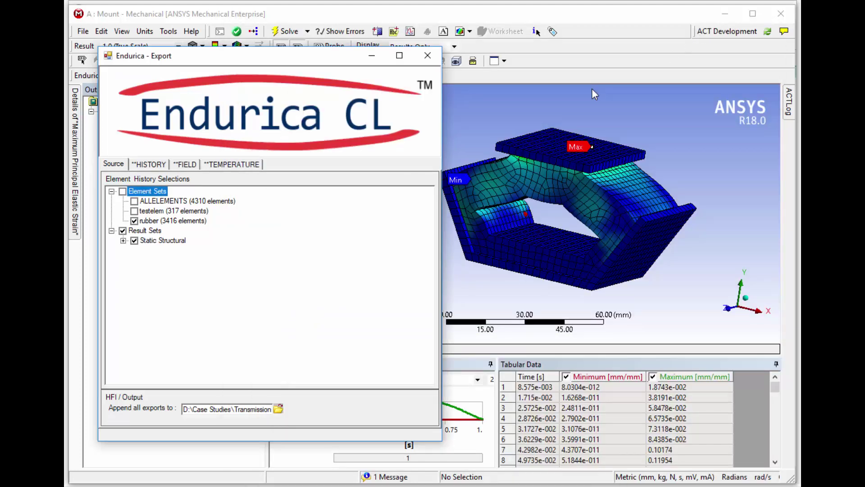
Export the 3D bulk HISTORY section to the HFI file, then move to FIELD settings.
left_click(151, 170)
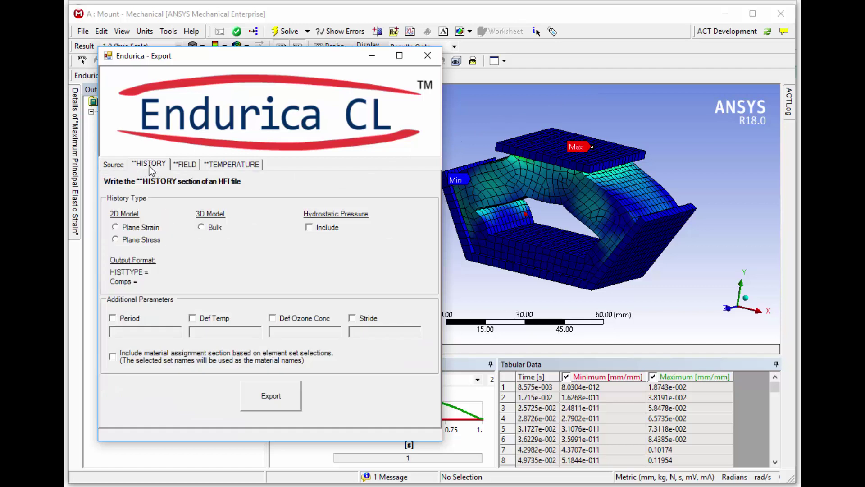
left_click(202, 227)
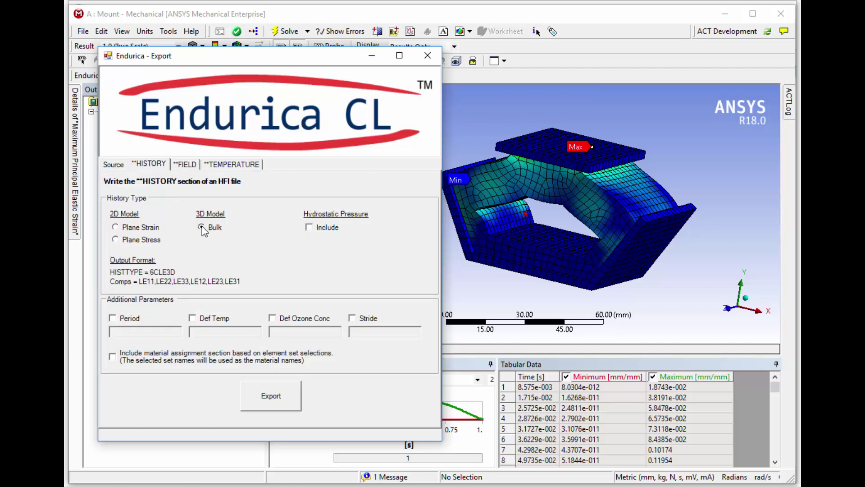
left_click(273, 398)
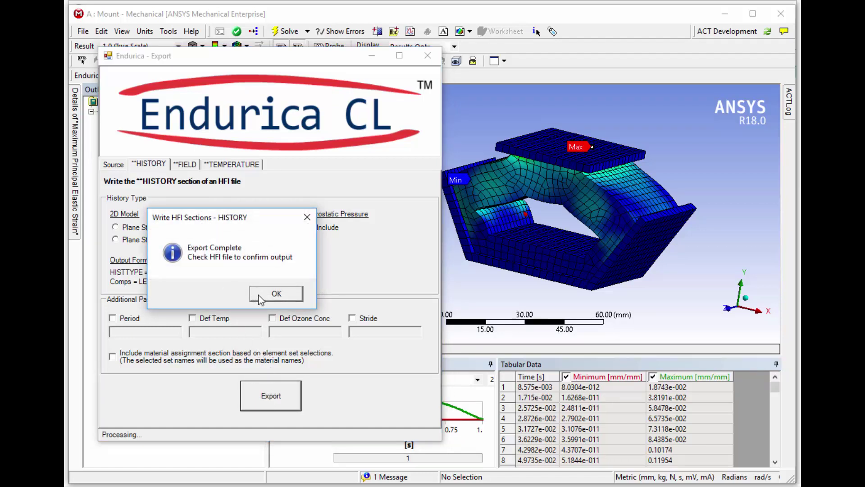
left_click(264, 298)
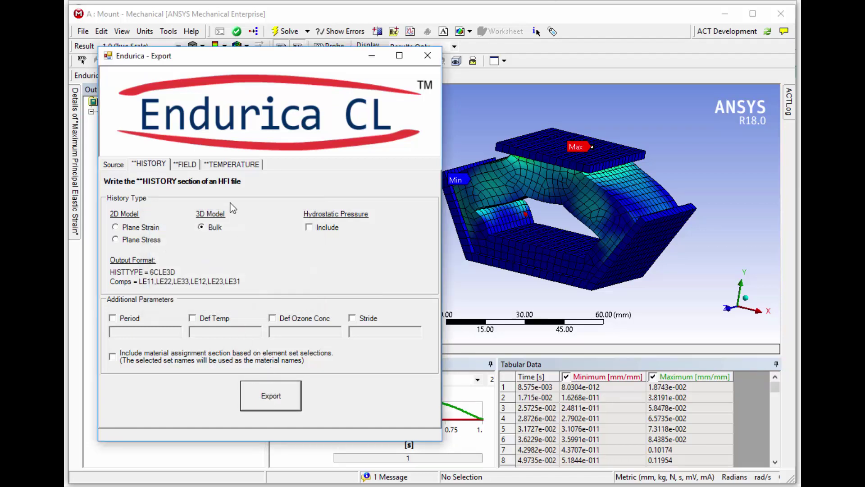
left_click(184, 165)
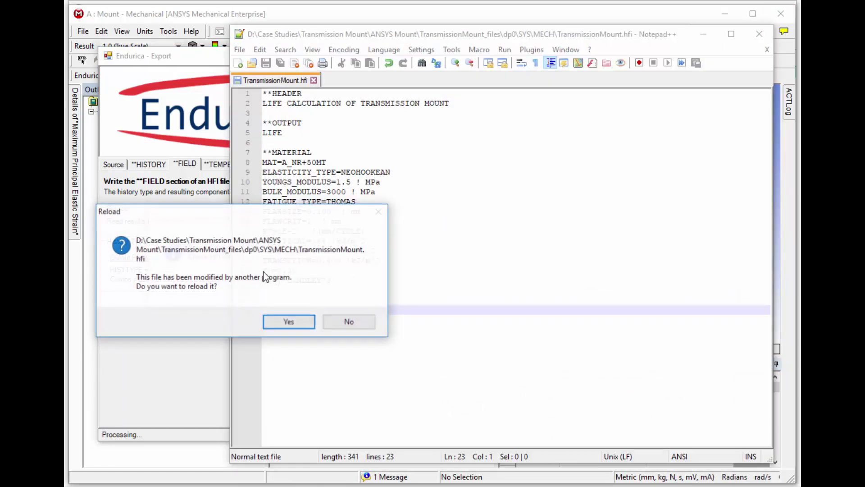
Reload the updated TransmissionMount.hfi, hide Notepad++, and dismiss the FIELD export message.
left_click(283, 324)
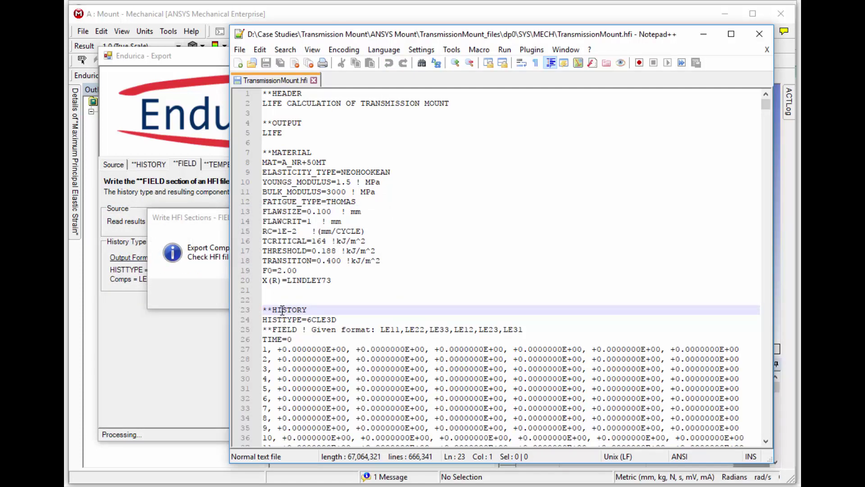
scroll(295, 315, "down", 2)
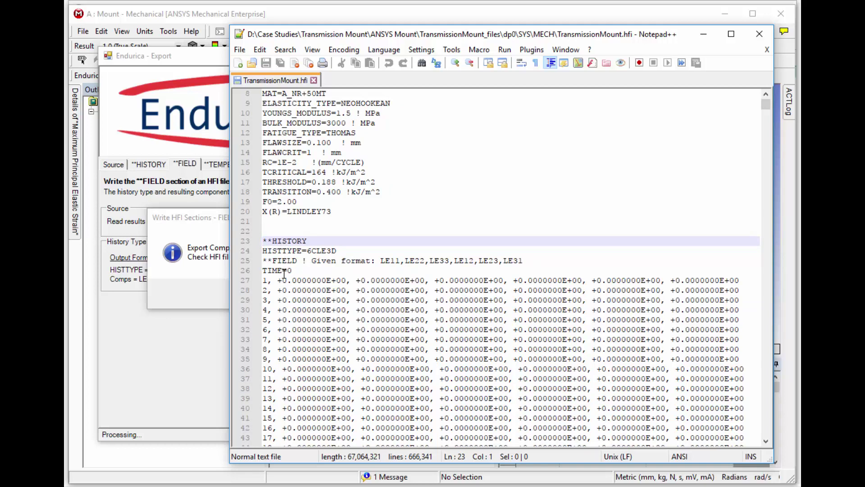
left_click(704, 33)
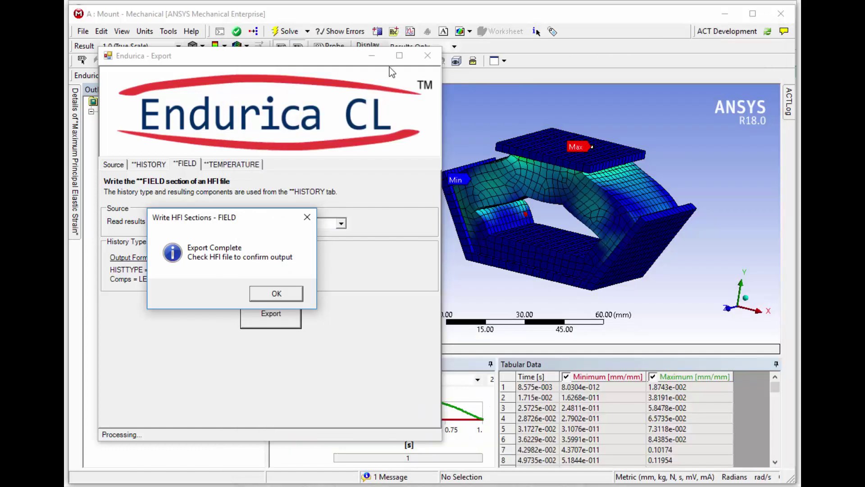
left_click(267, 298)
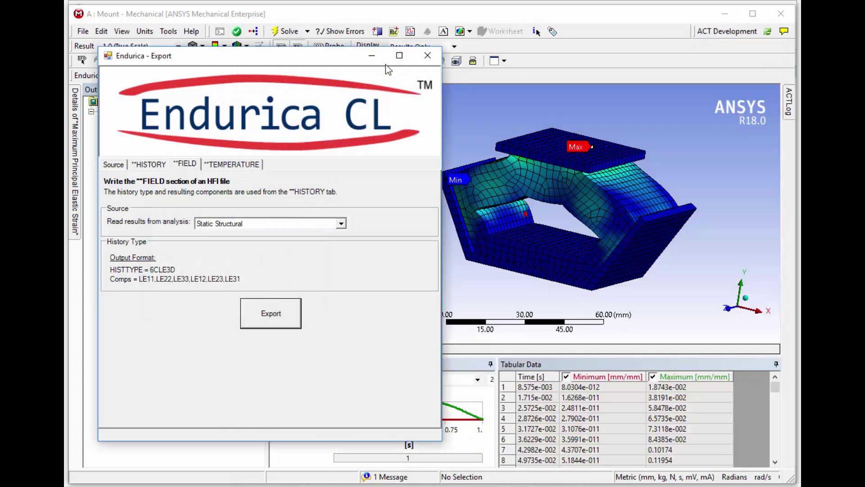
Hide the export window and run the Endurica fatigue solver on TransmissionMount.
left_click(371, 59)
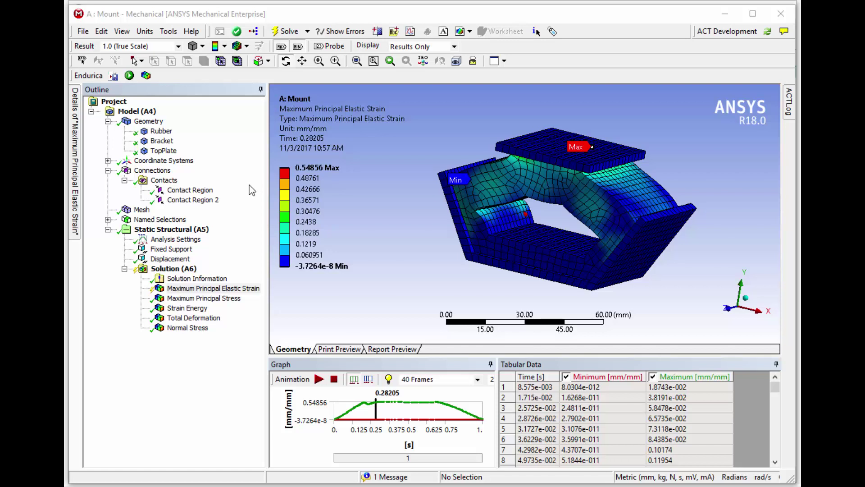
left_click(129, 76)
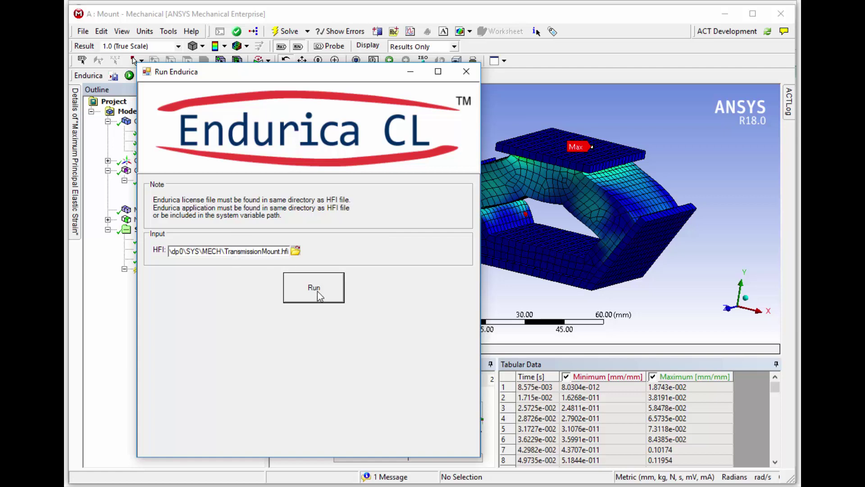
left_click(317, 291)
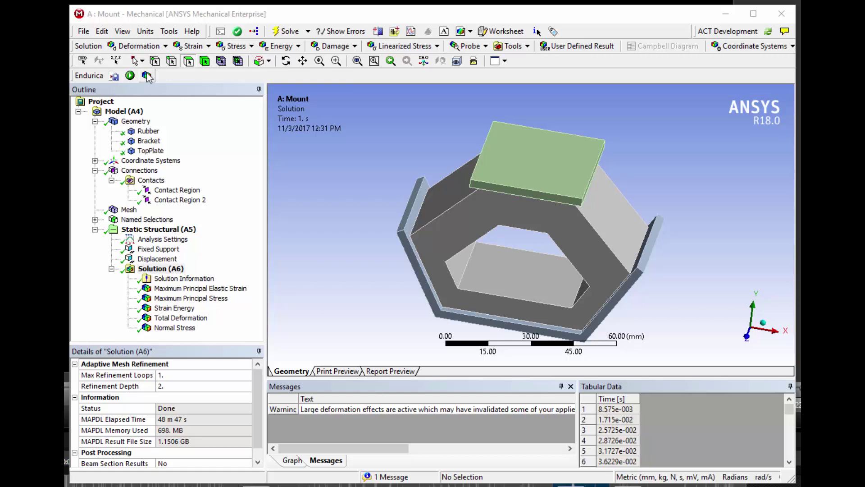
Add a Fatigue Life result that reads TransmissionMount.hfo.
left_click(146, 75)
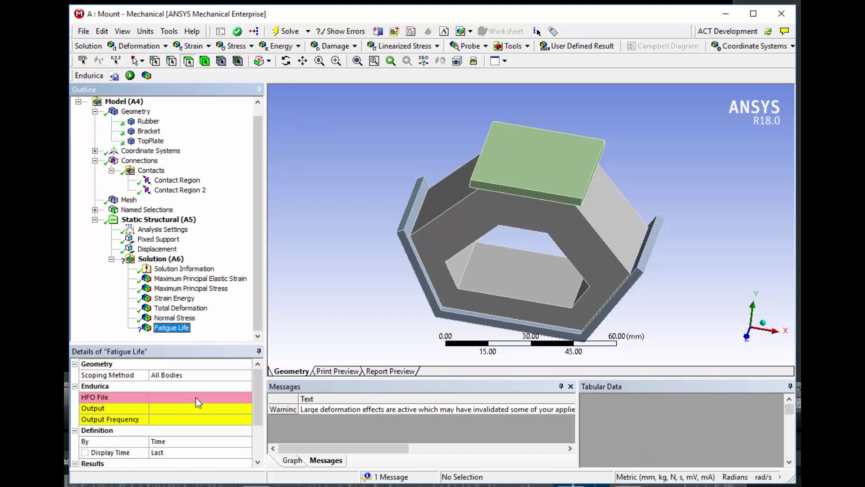
left_click(195, 397)
left_click(232, 110)
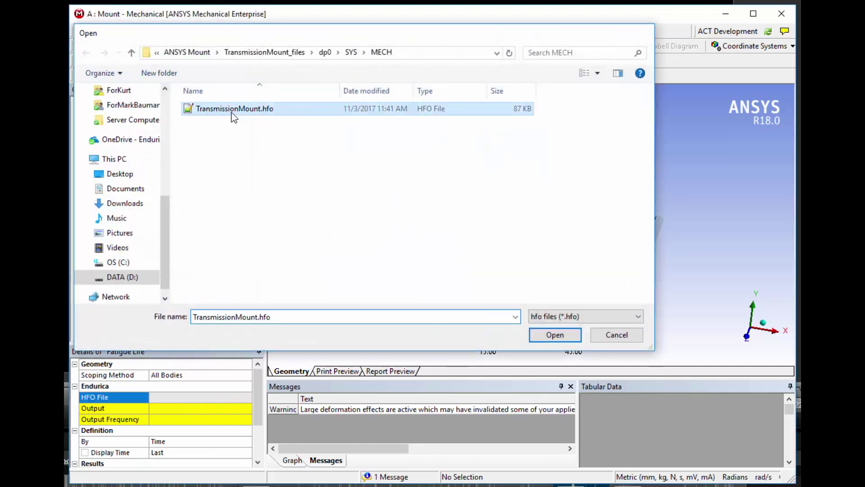
double_click(231, 114)
Set Output to Life and Output Frequency to Every result set, then evaluate.
left_click(175, 409)
left_click(246, 408)
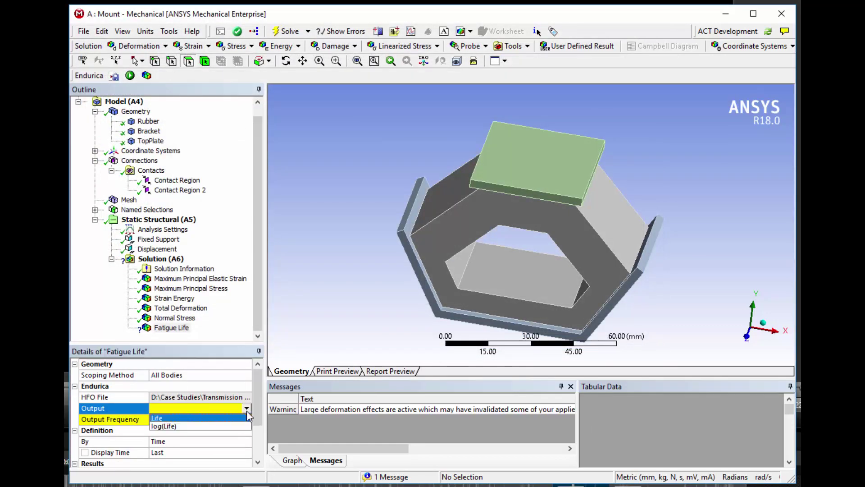
left_click(223, 418)
left_click(245, 421)
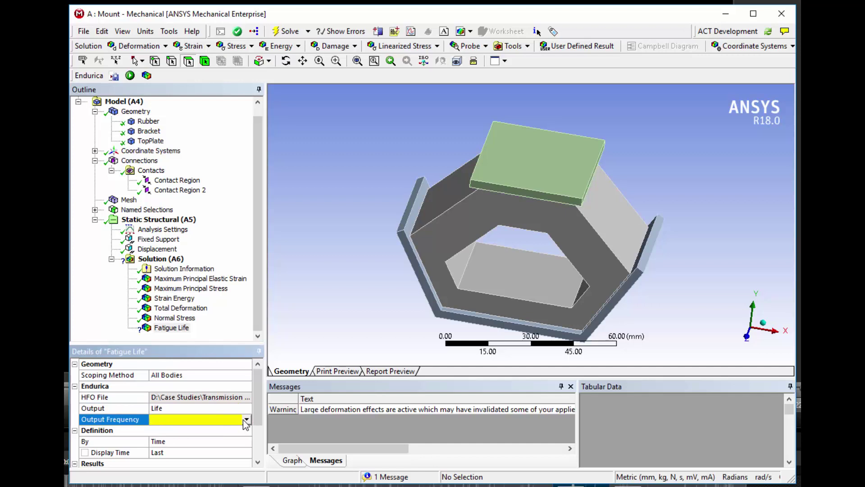
left_click(246, 421)
left_click(216, 430)
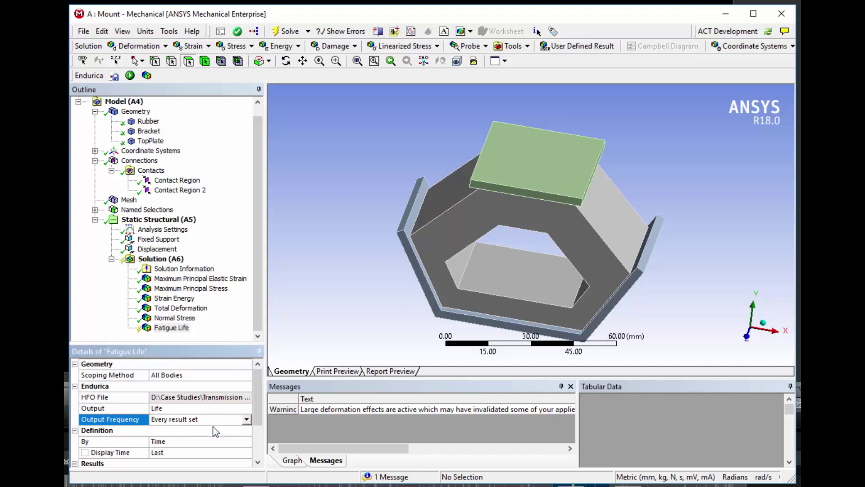
right_click(163, 331)
left_click(186, 354)
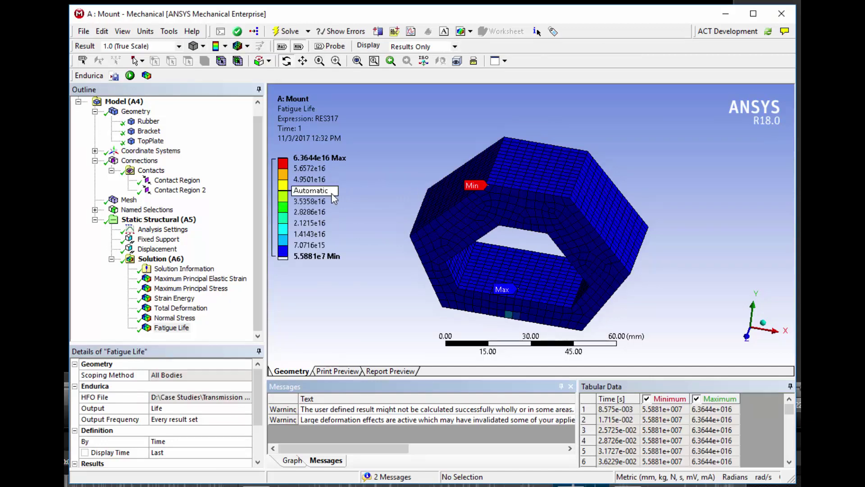
Make the fatigue life legend logarithmic and high fidelity, with Reverse Rainbow colours.
right_click(319, 201)
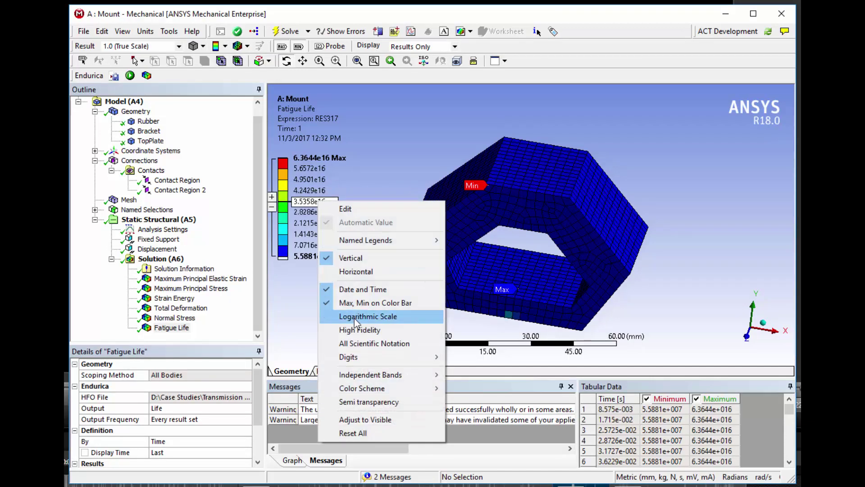
left_click(355, 317)
right_click(310, 201)
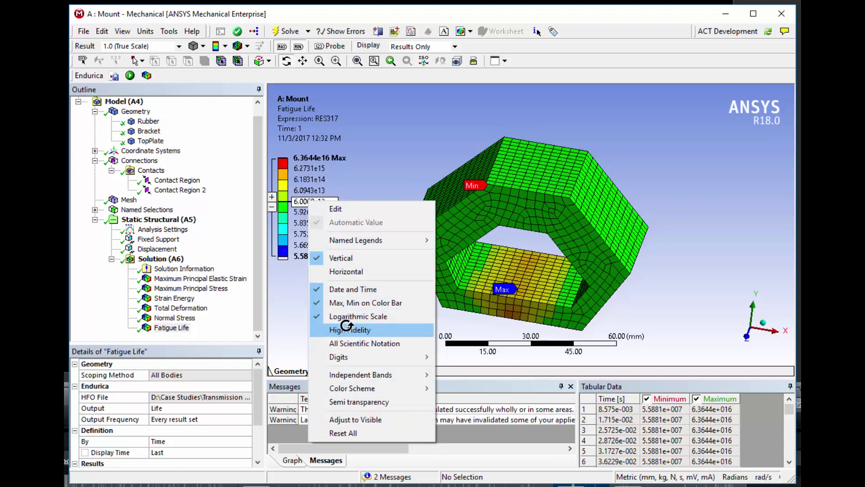
left_click(348, 329)
right_click(311, 214)
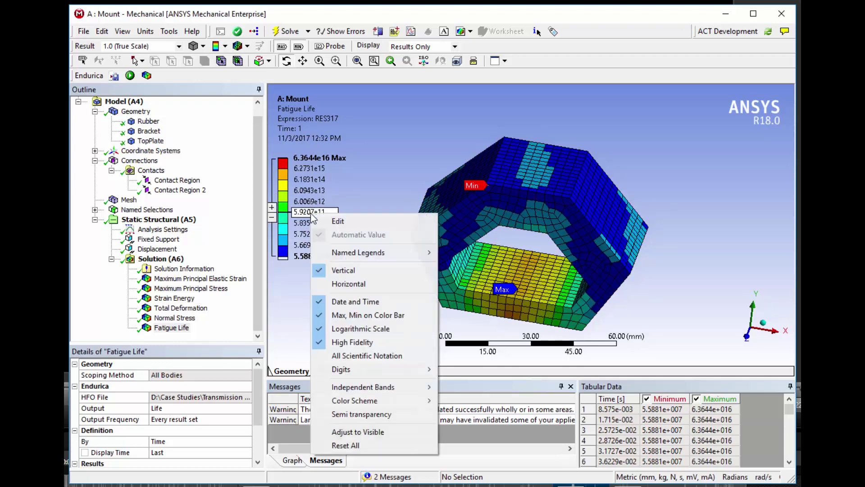
mouse_move(355, 400)
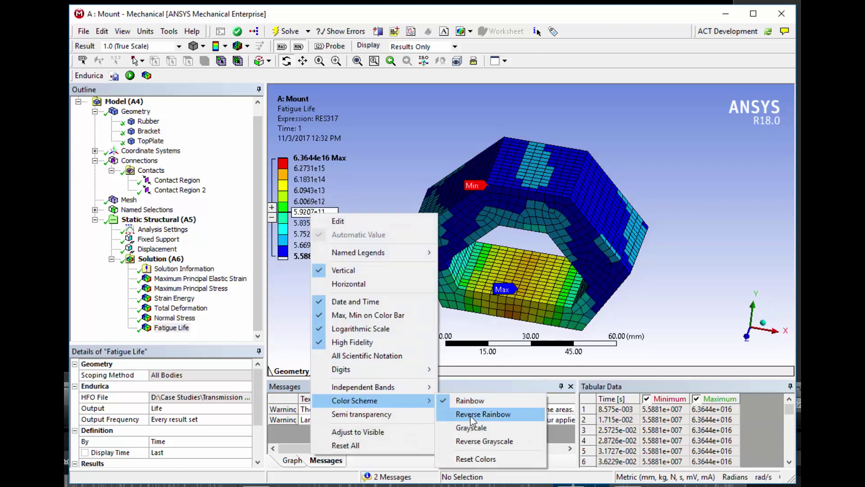
left_click(483, 413)
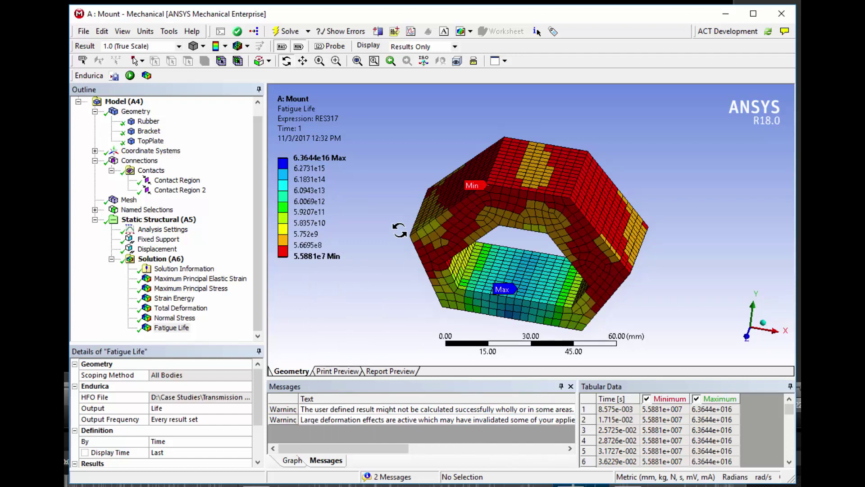